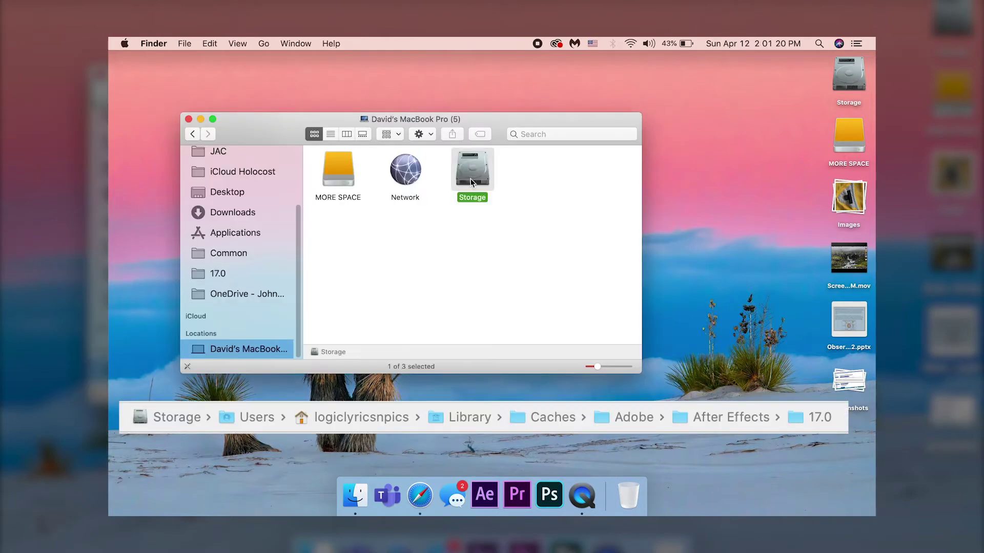
- Navigate from the Storage drive through Users and logiclyricsnpics into the Library folder
double_click(470, 179)
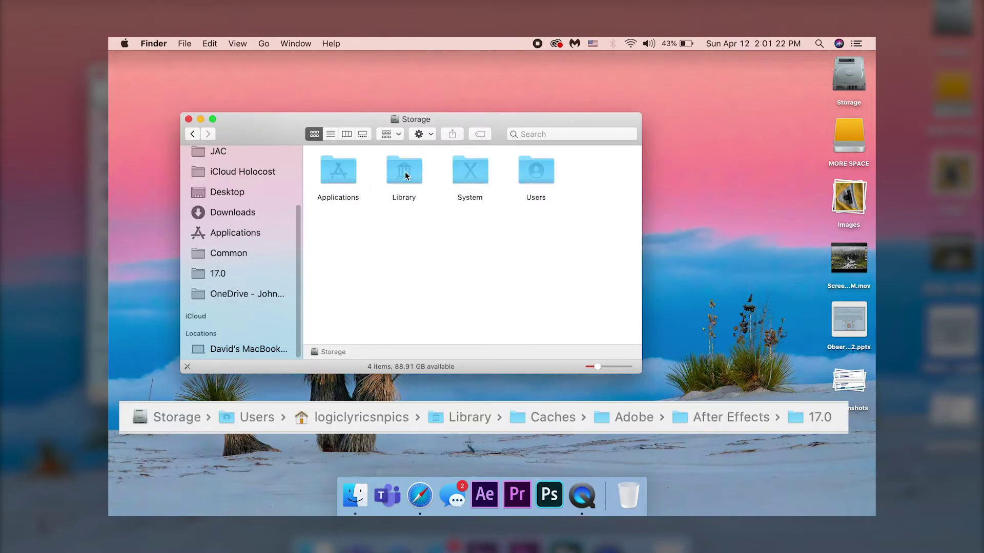
double_click(525, 178)
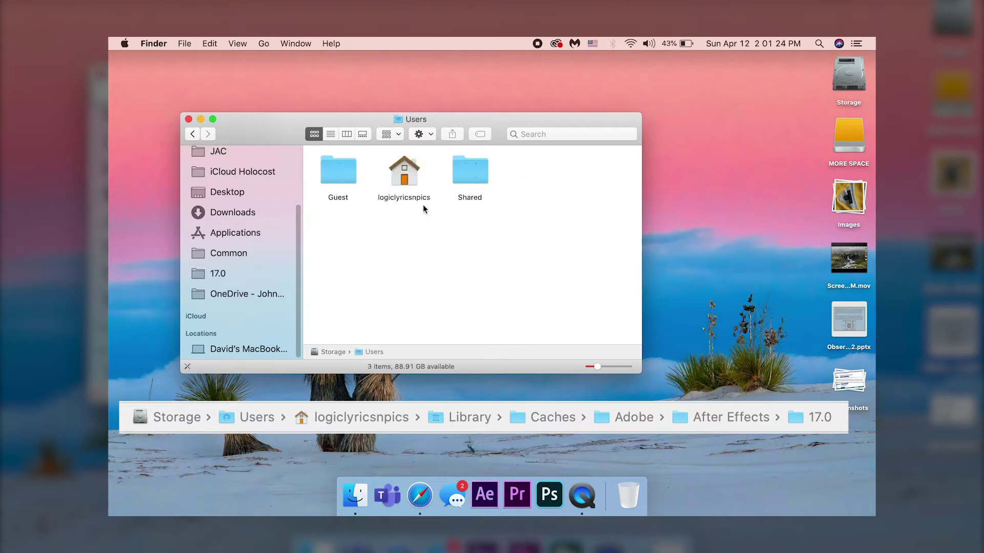
double_click(403, 177)
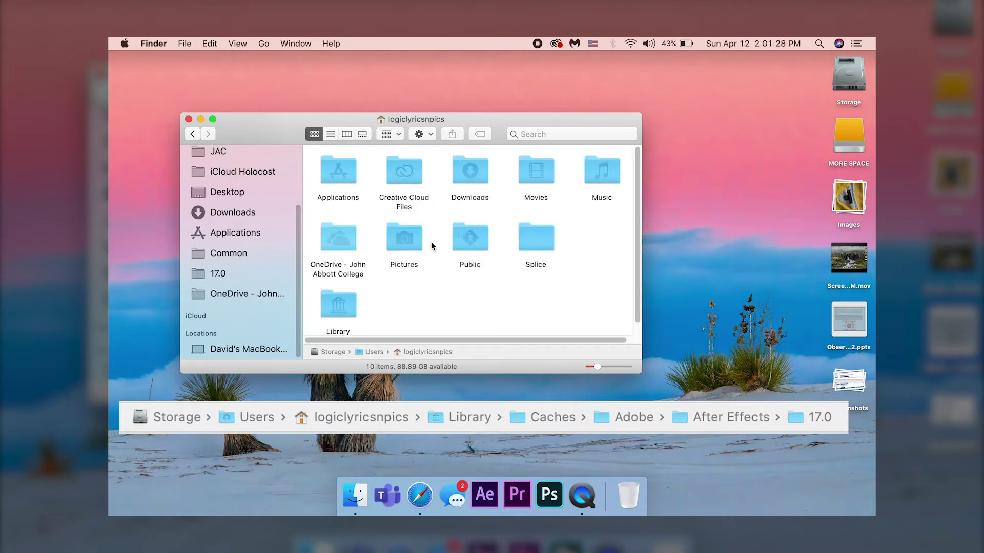
scroll(325, 285, down, 2)
double_click(325, 284)
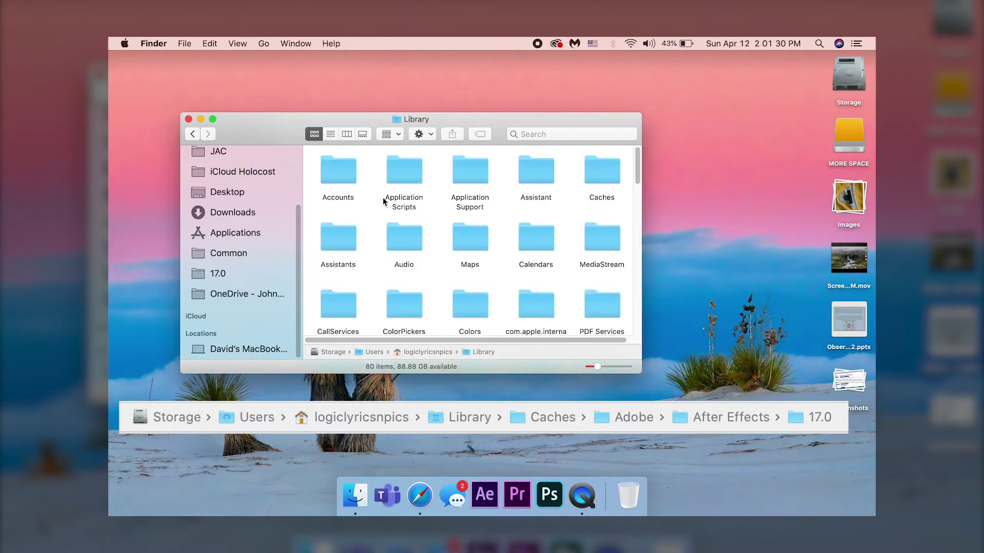
- Continue into Caches > Adobe > After Effects to reach the After Effects cache folder
double_click(601, 179)
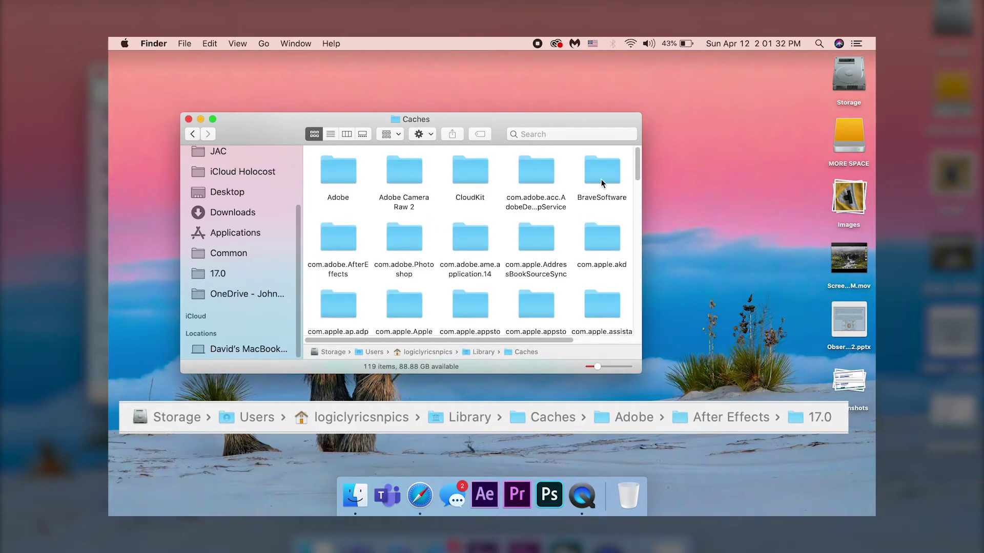
double_click(345, 183)
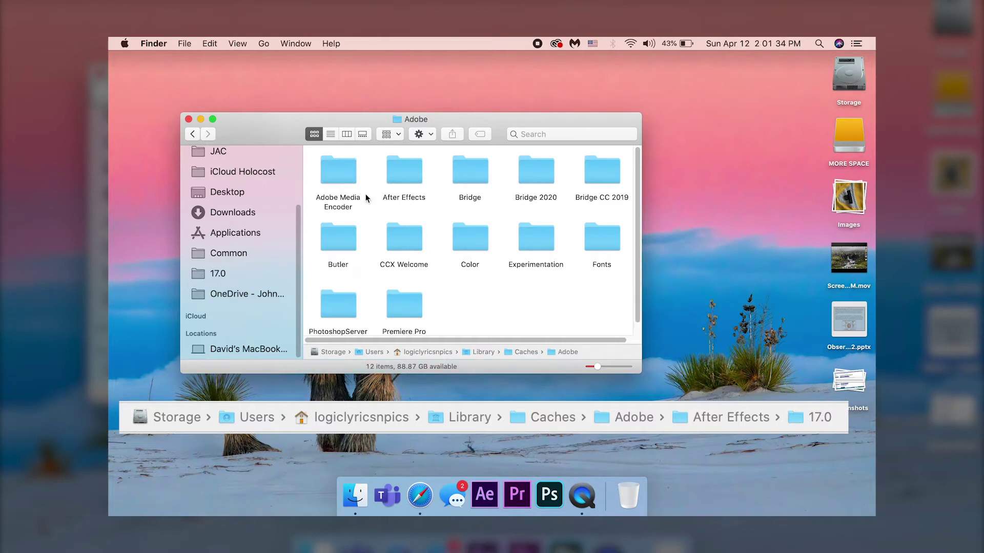
double_click(411, 176)
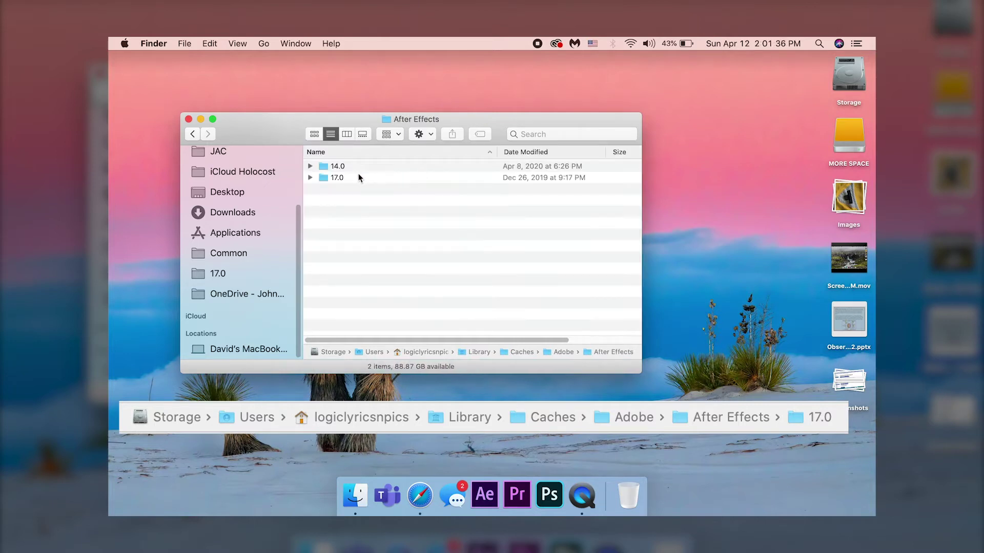
- Permanently delete every subfolder inside the 17.0 Disk Cache folder
double_click(337, 178)
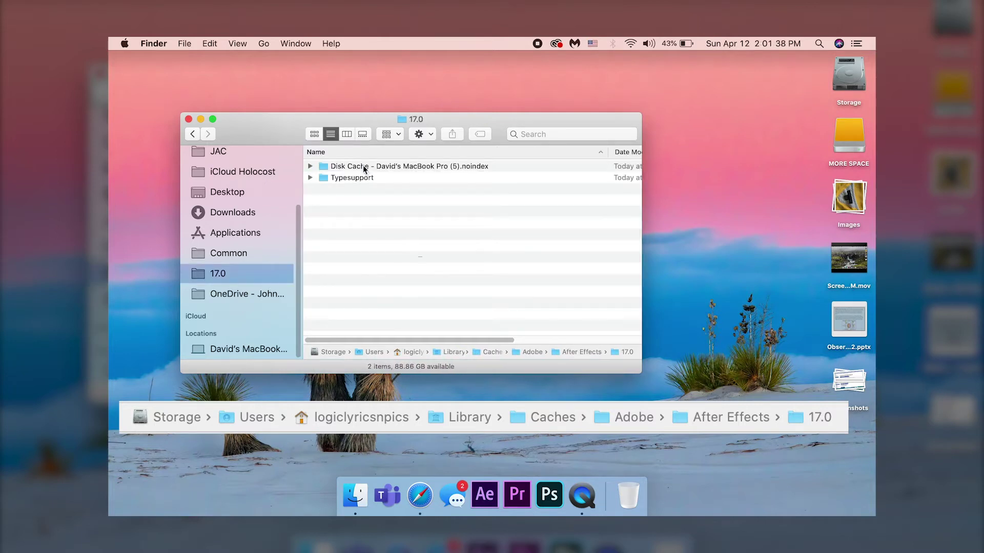
double_click(365, 167)
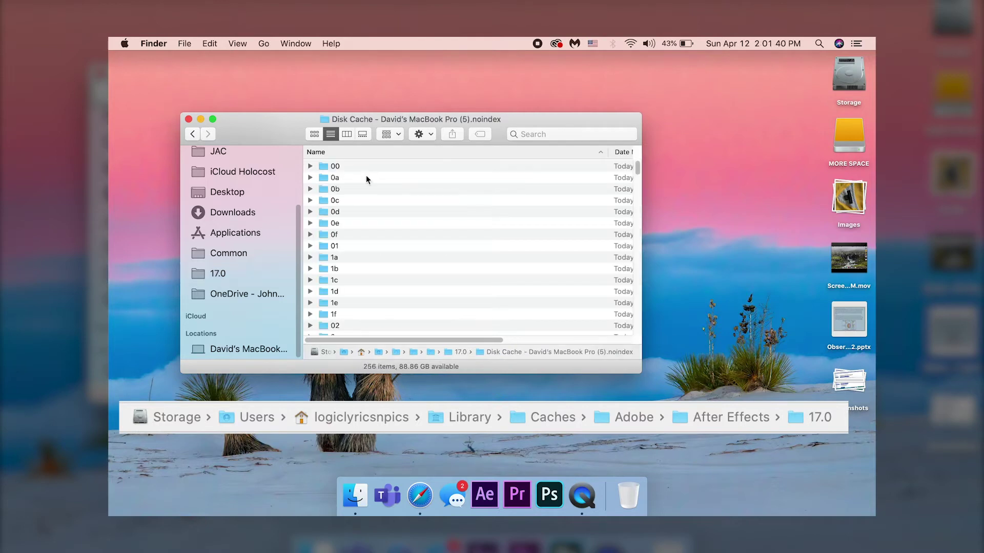
scroll(392, 219, down, 10)
scroll(391, 219, up, 5)
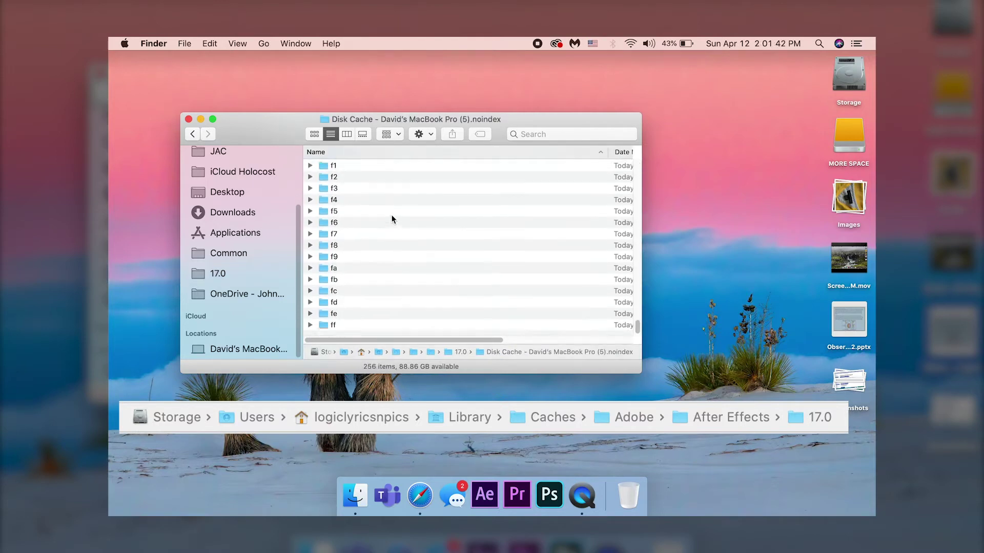
scroll(391, 219, up, 4)
scroll(391, 219, up, 3)
key(super+a)
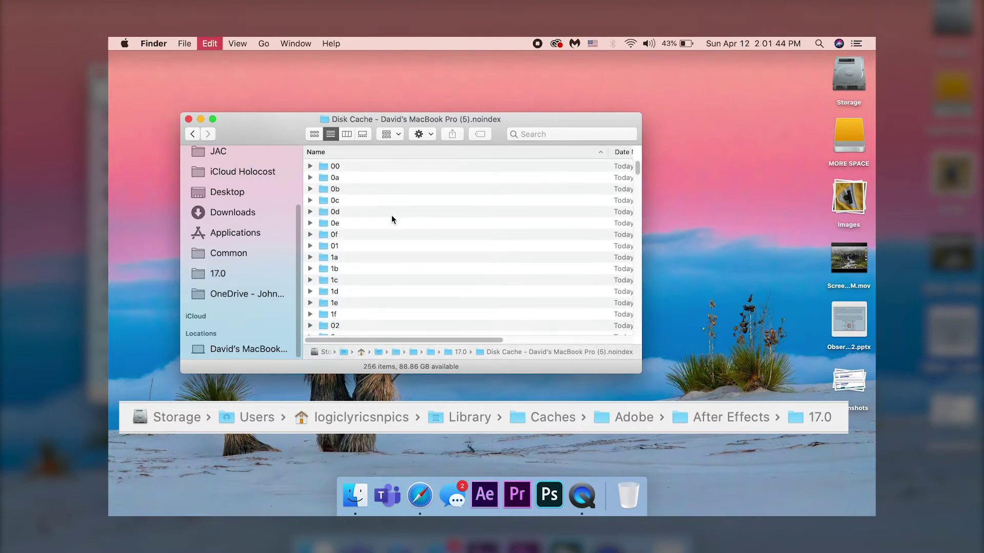
key(super+alt+Delete)
click(579, 210)
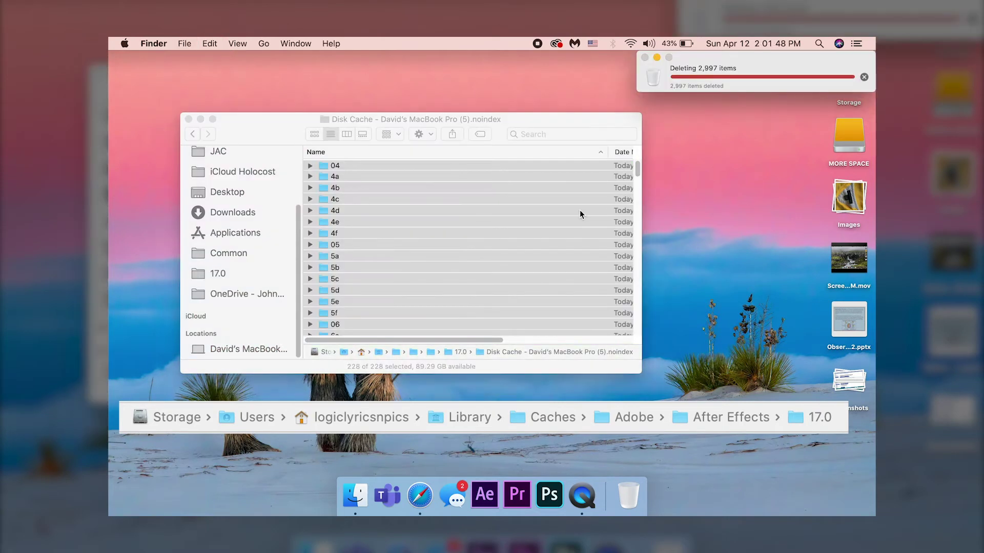
- Reposition the deletion progress window and make the Finder window taller
drag(772, 61, 586, 179)
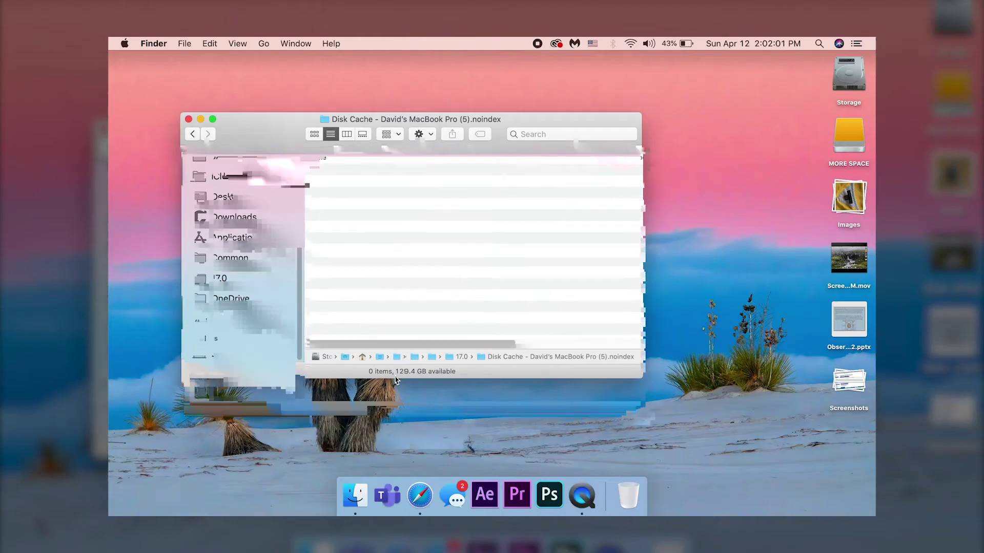
drag(381, 158, 380, 92)
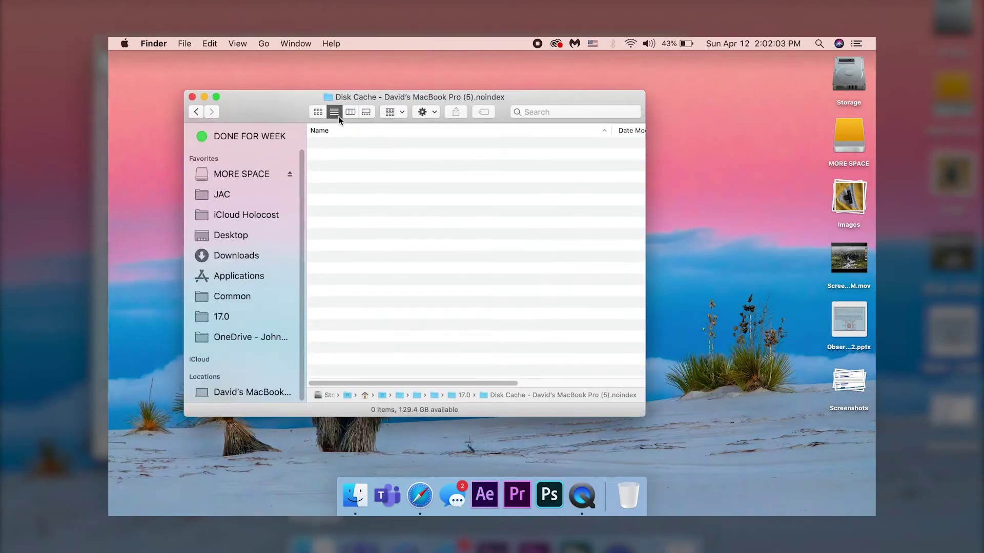
- Dismiss the Apple menu and go back up to the top level of the Storage drive
click(124, 43)
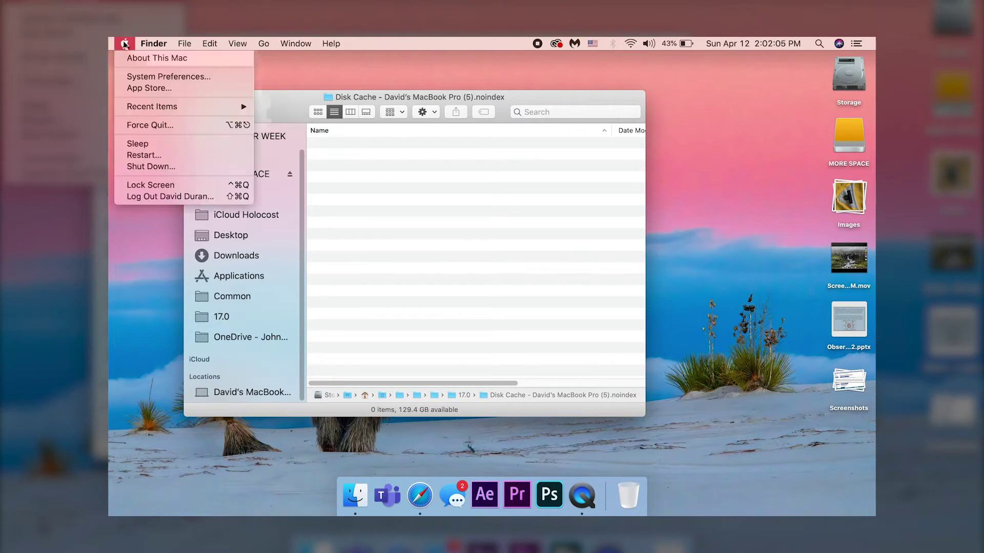
click(156, 58)
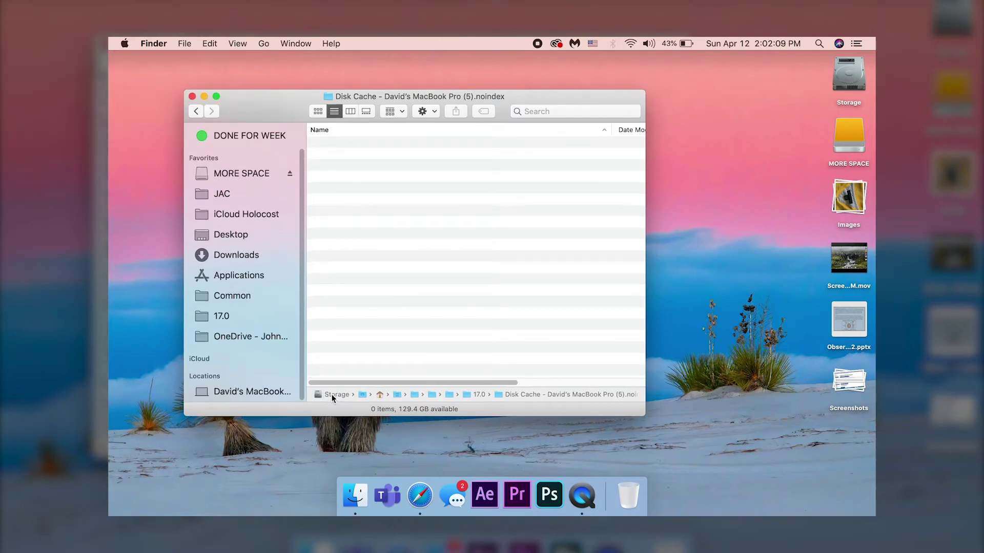
double_click(331, 395)
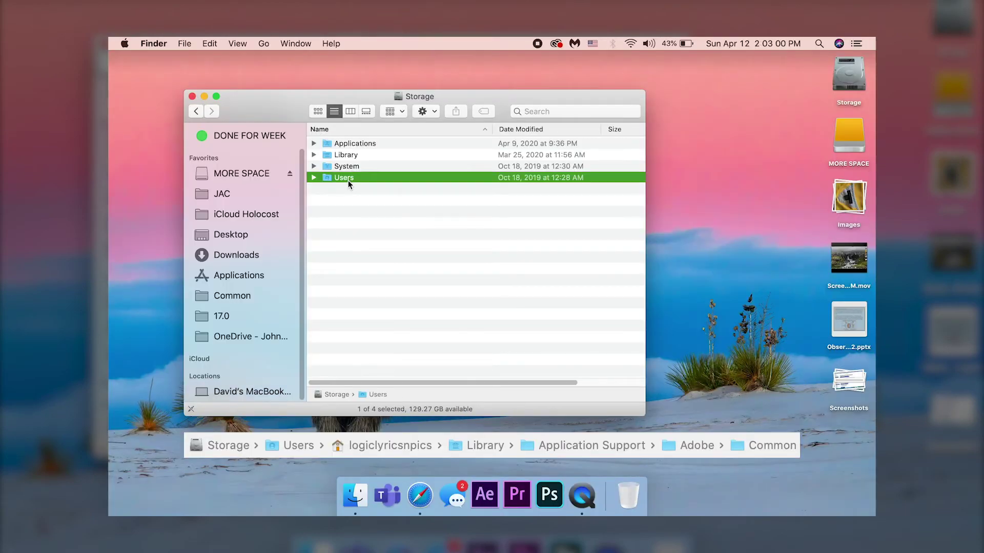
- Navigate through logiclyricsnpics and Library into the Application Support folder
double_click(355, 155)
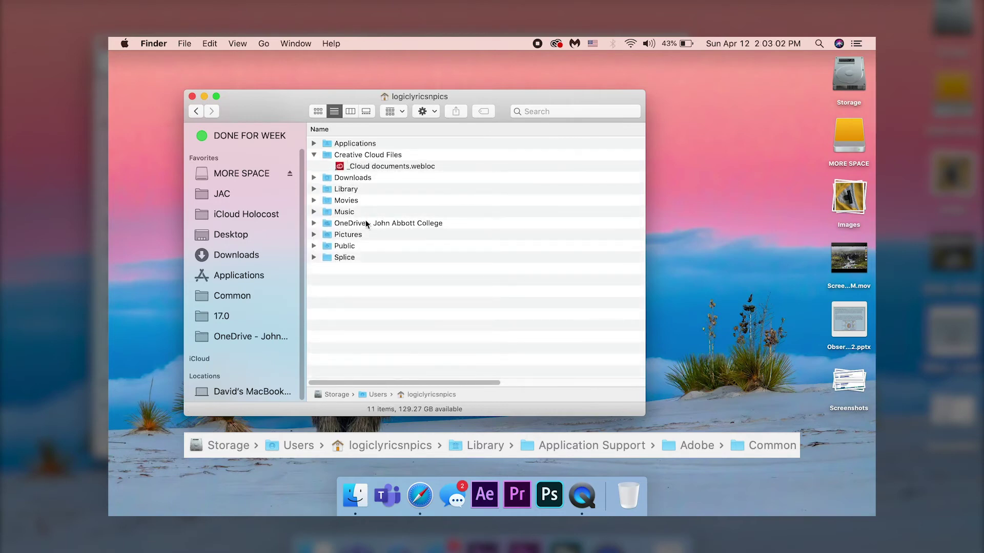
double_click(346, 187)
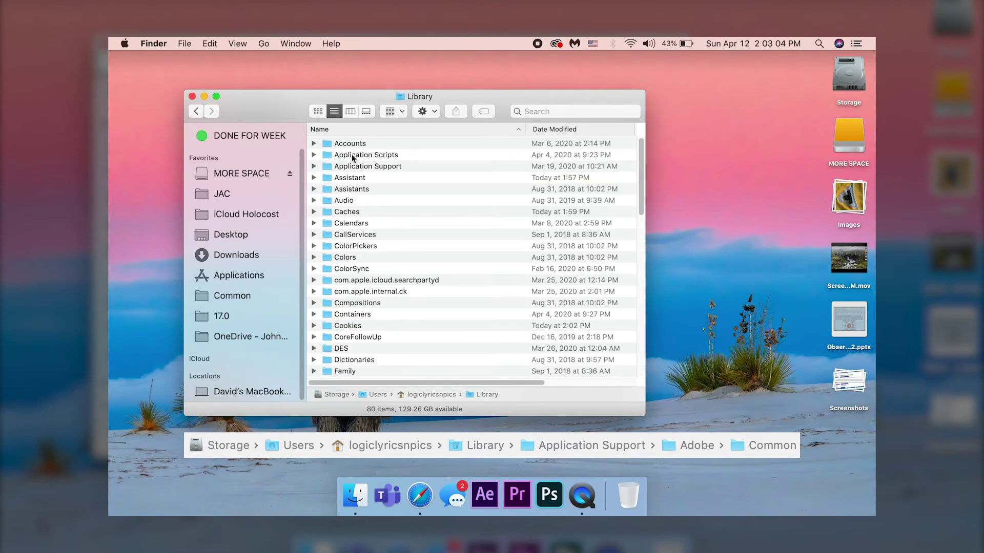
double_click(349, 165)
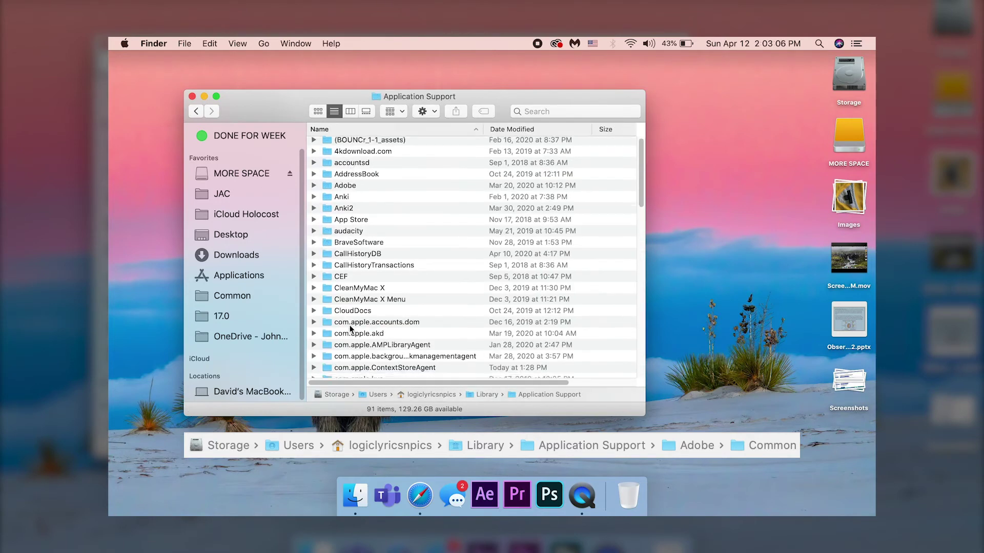
scroll(354, 307, down, 5)
scroll(359, 333, down, 2)
scroll(358, 333, down, 4)
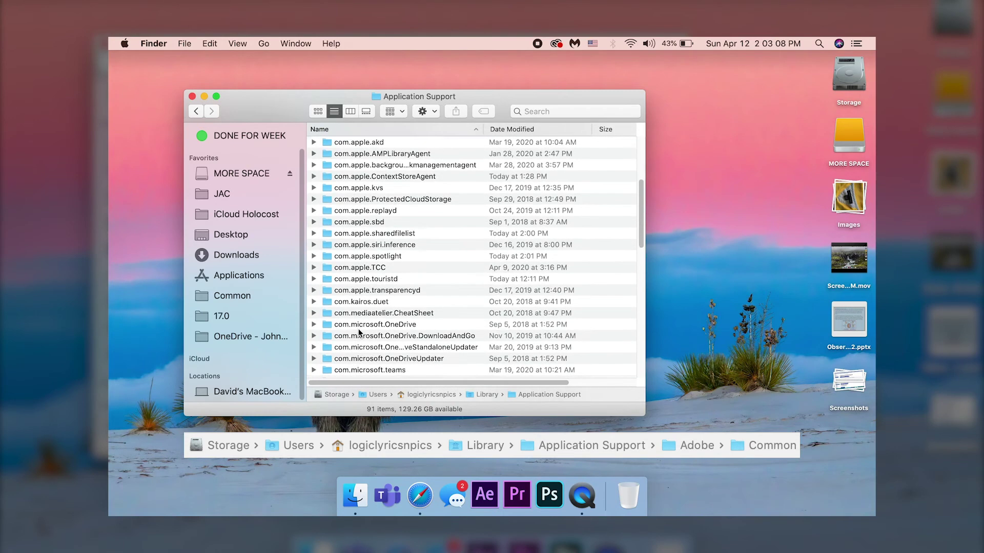
scroll(358, 328, down, 5)
scroll(361, 304, up, 2)
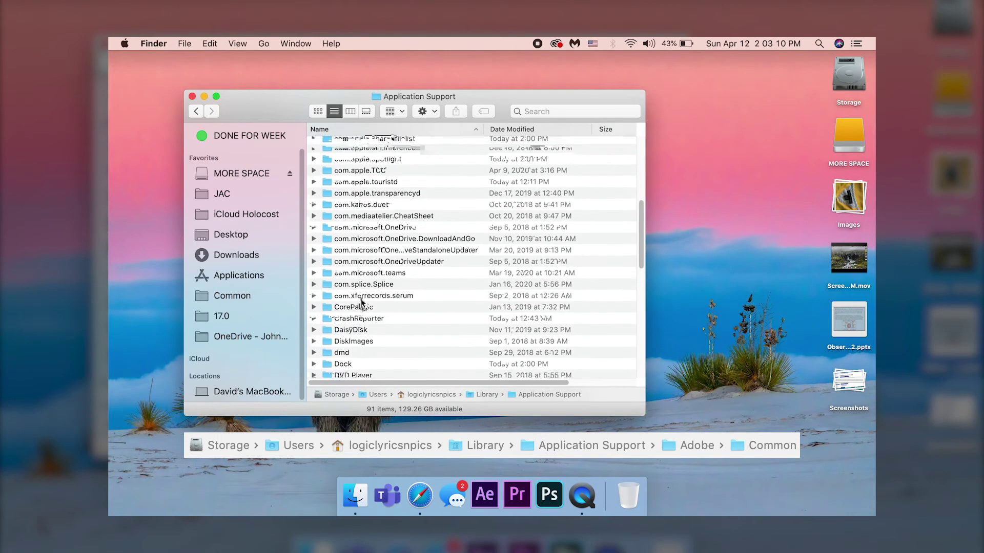
scroll(362, 303, down, 2)
scroll(361, 304, up, 4)
scroll(361, 304, up, 10)
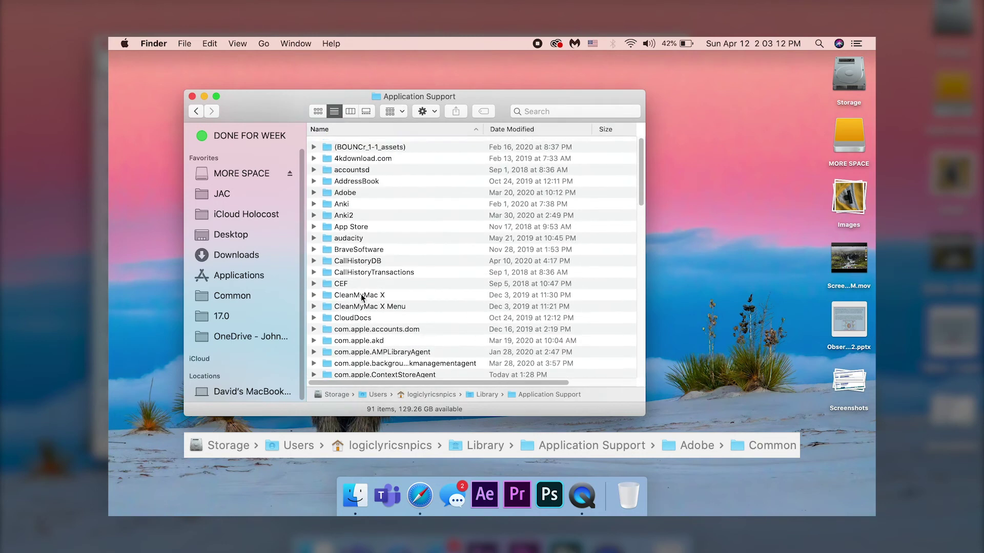
- Continue into Adobe > Common > Media Cache
click(346, 190)
double_click(345, 190)
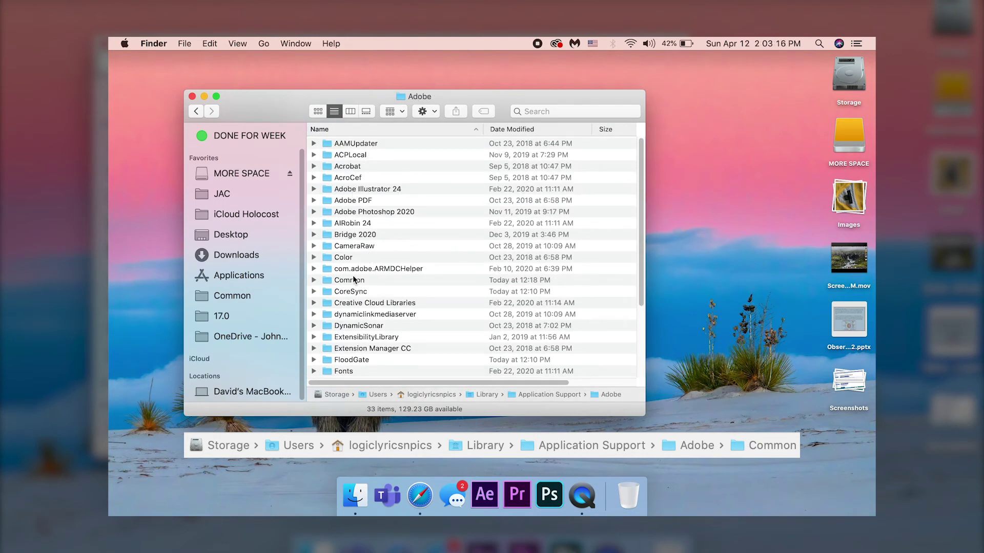
click(354, 280)
double_click(353, 280)
double_click(357, 166)
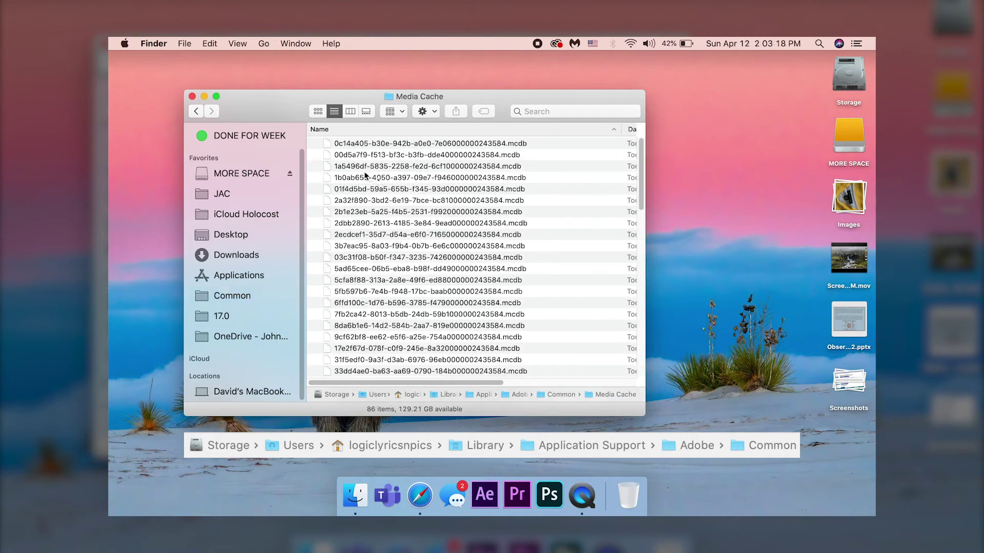
scroll(415, 233, down, 5)
scroll(416, 232, up, 5)
- Permanently delete all 86 files in the Media Cache folder
key(super+a)
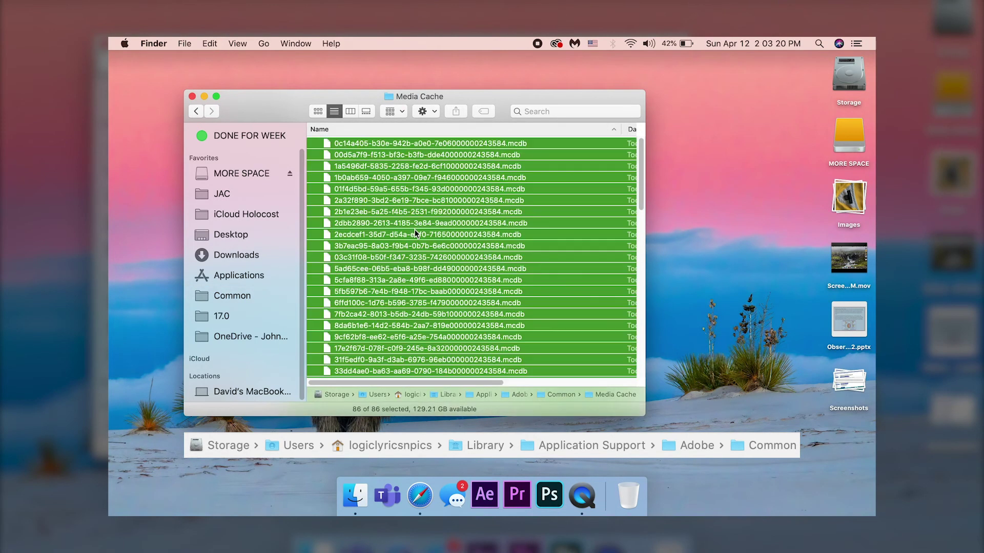
key(super+alt+Delete)
click(572, 211)
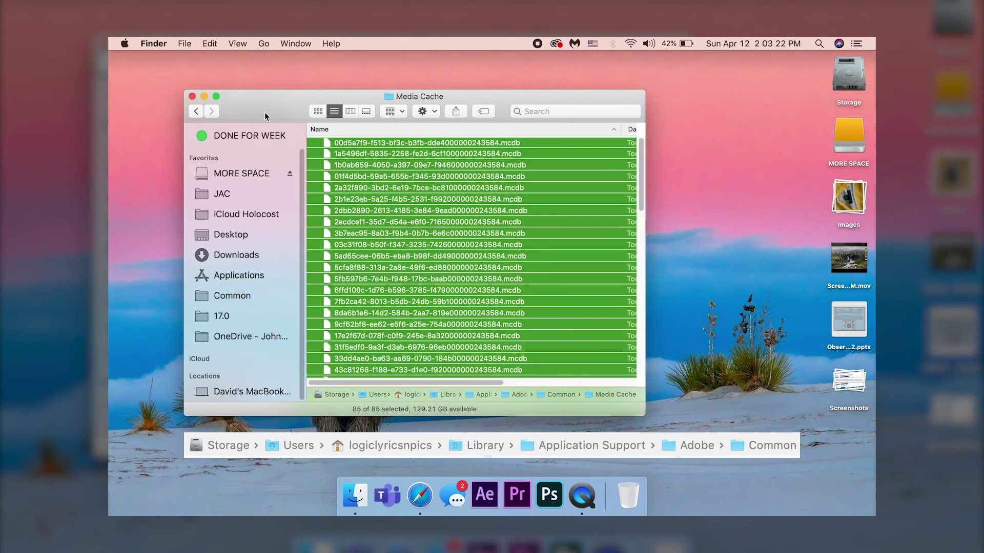
- Permanently delete all 249 files in the Media Cache Files folder under Common
click(198, 111)
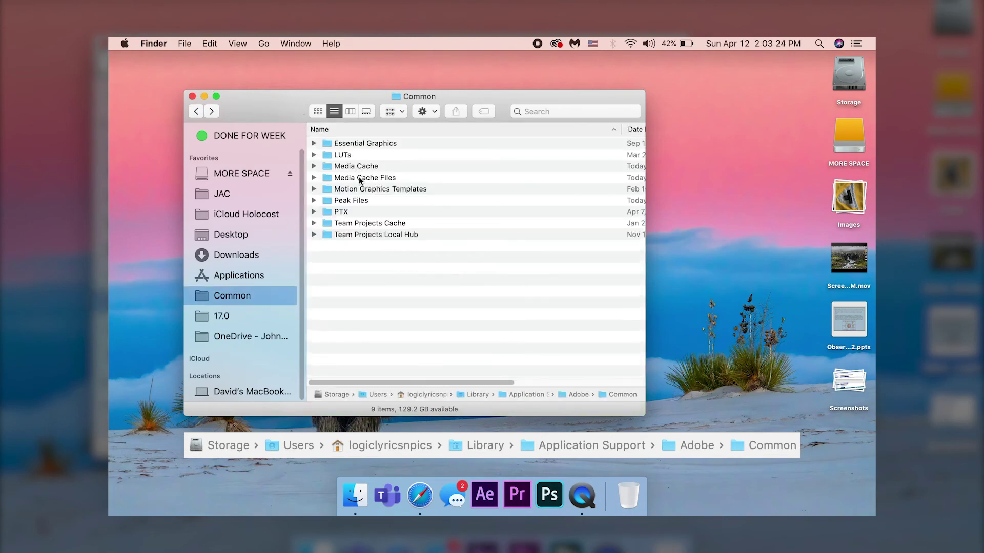
double_click(378, 179)
key(super+a)
key(super+alt+Delete)
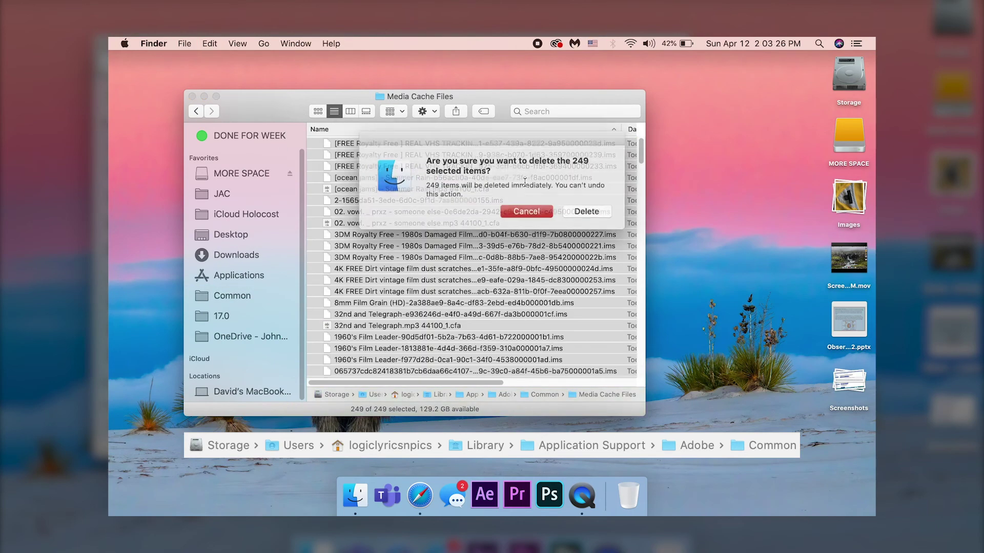
click(570, 205)
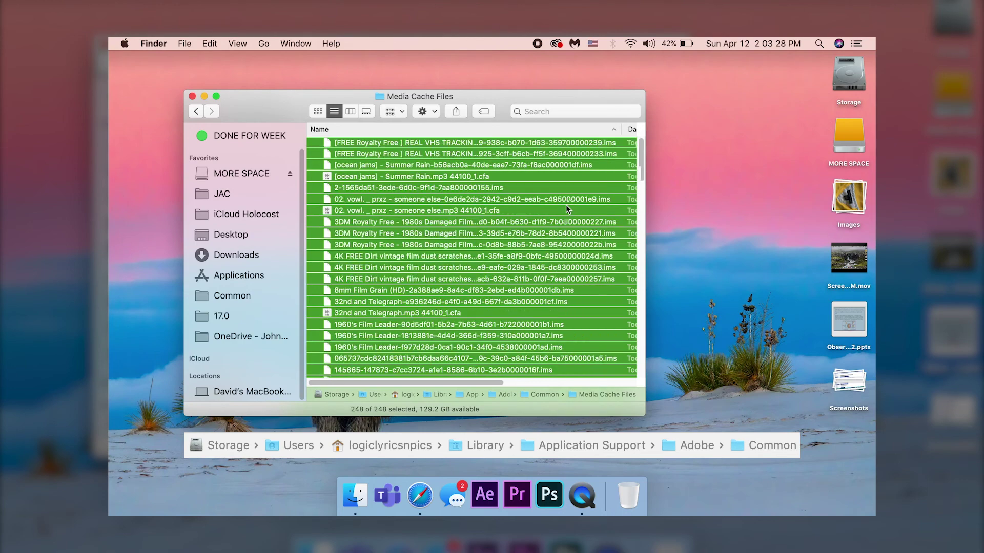
click(124, 43)
- Show the Storage tab of About This Mac, reporting about 132.4 GB available of 250.79 GB
click(145, 62)
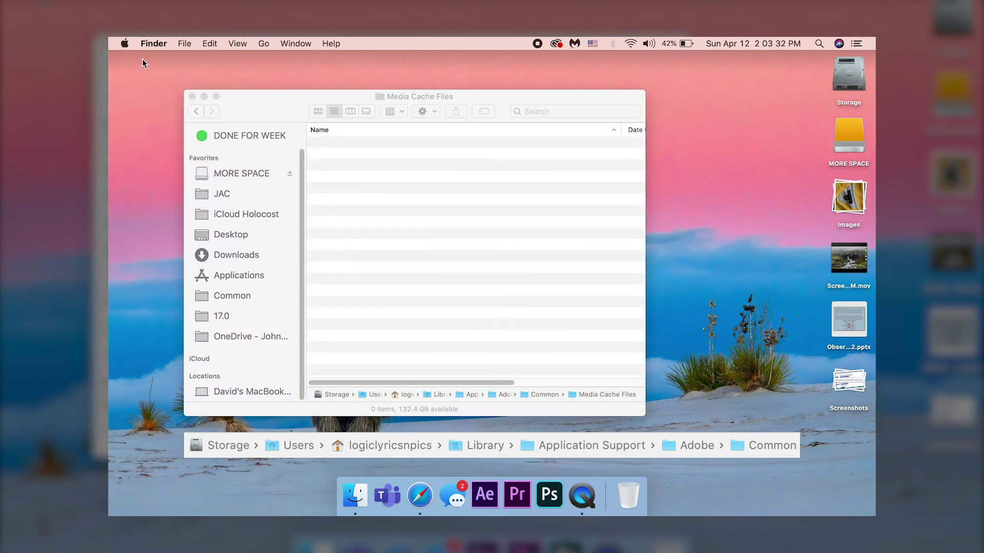
click(483, 128)
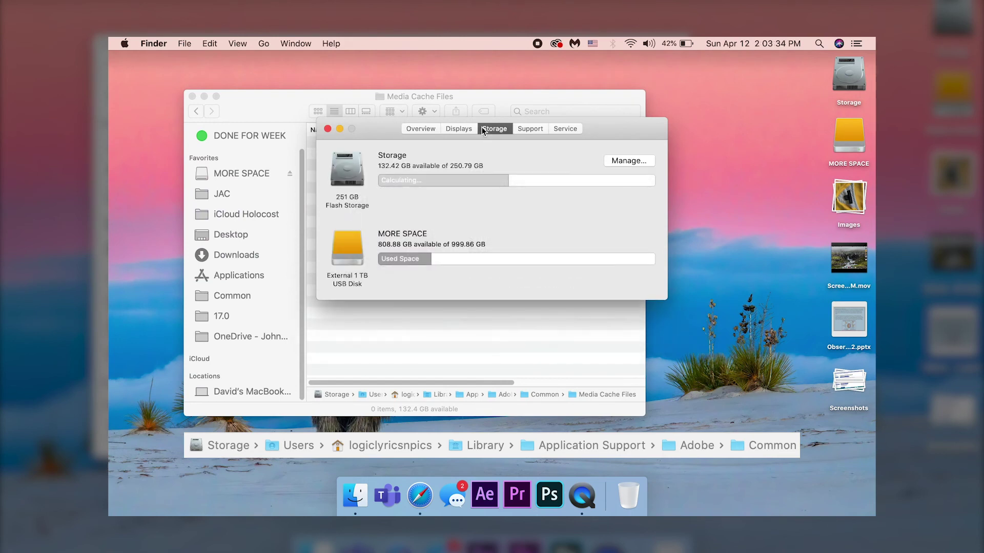